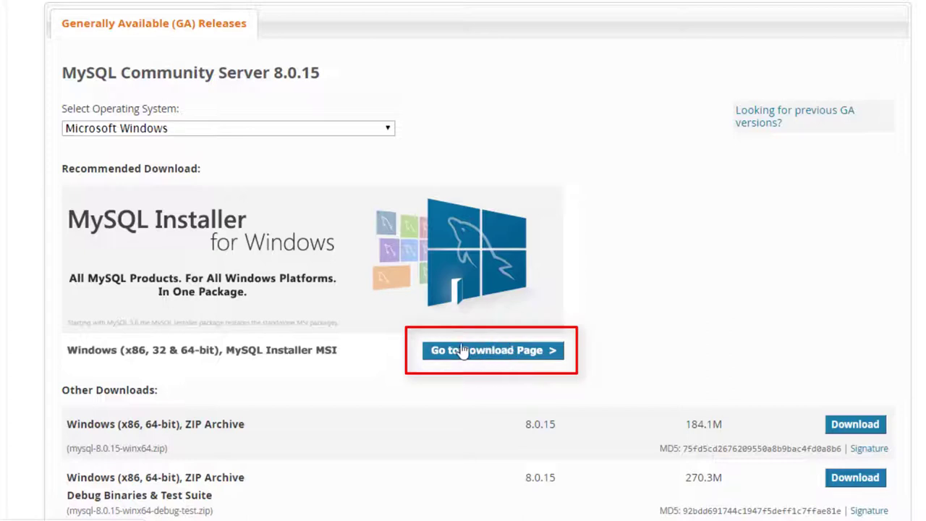
Step: Download the 324.3M mysql-installer-community-8.0.15.0.msi without signing in to Oracle
left_click(509, 359)
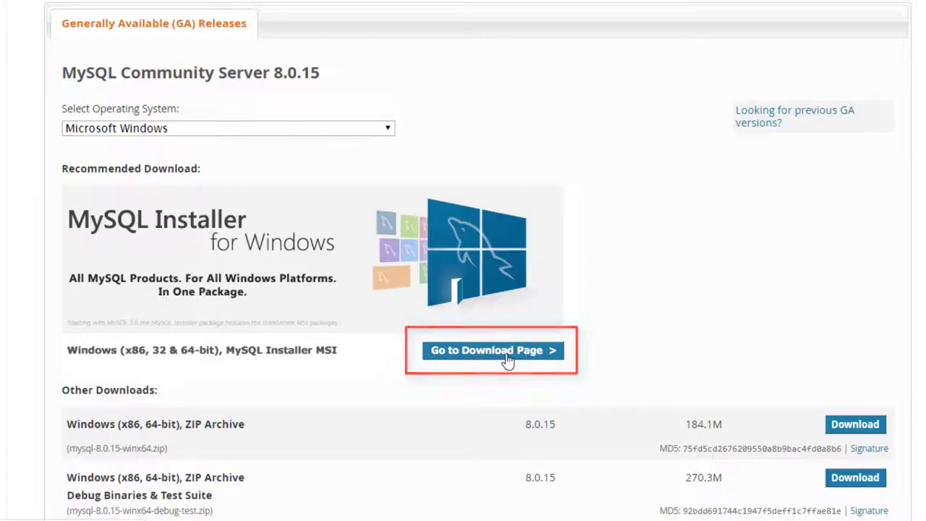
scroll(499, 355, "down", 2)
scroll(488, 355, "down", 3)
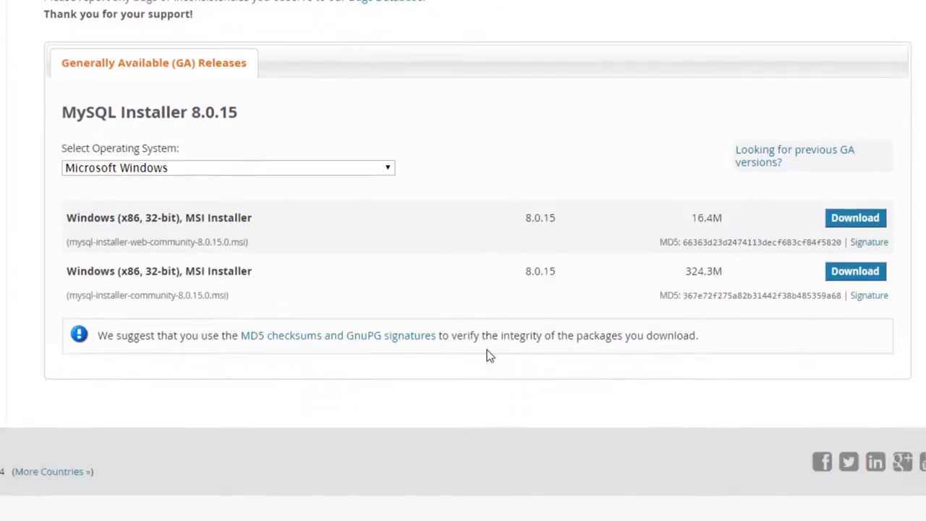
scroll(444, 366, "up", 2)
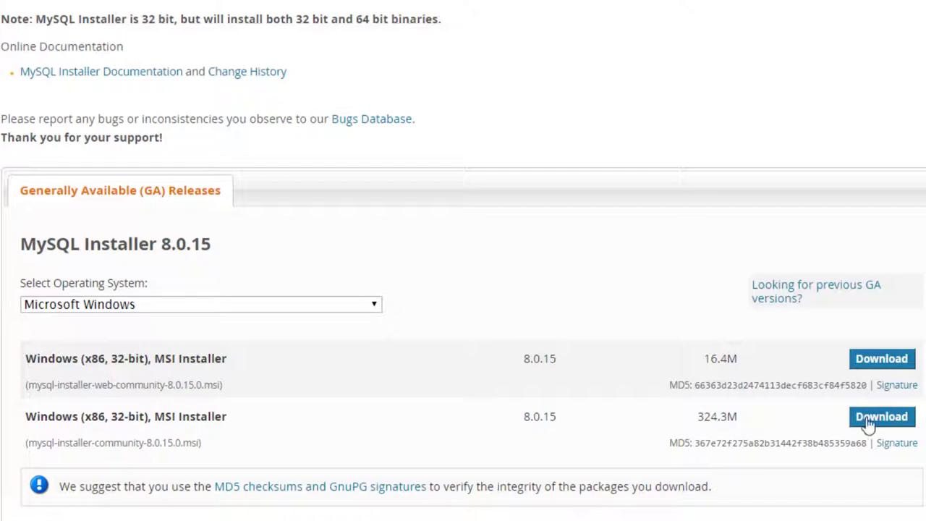
left_click(906, 427)
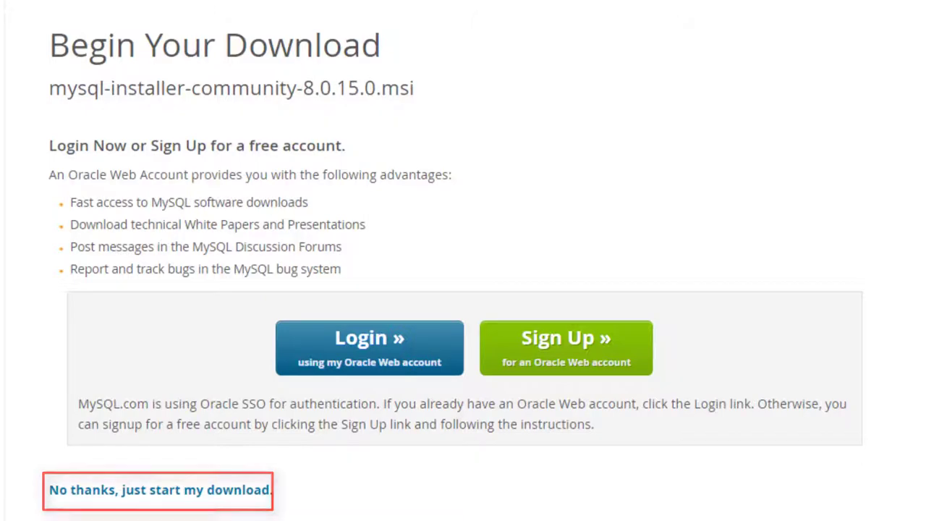
left_click(160, 489)
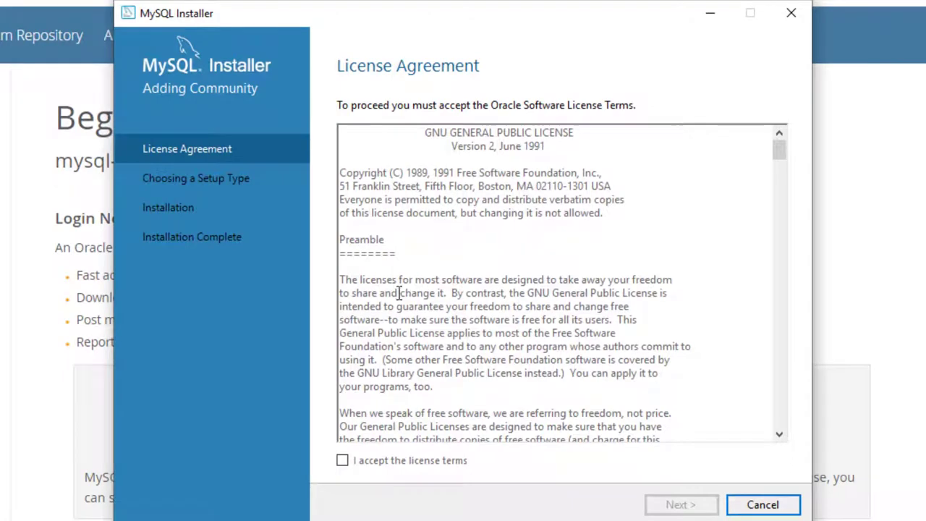
Step: Accept the Oracle license terms and continue to the setup type choice
left_click(342, 461)
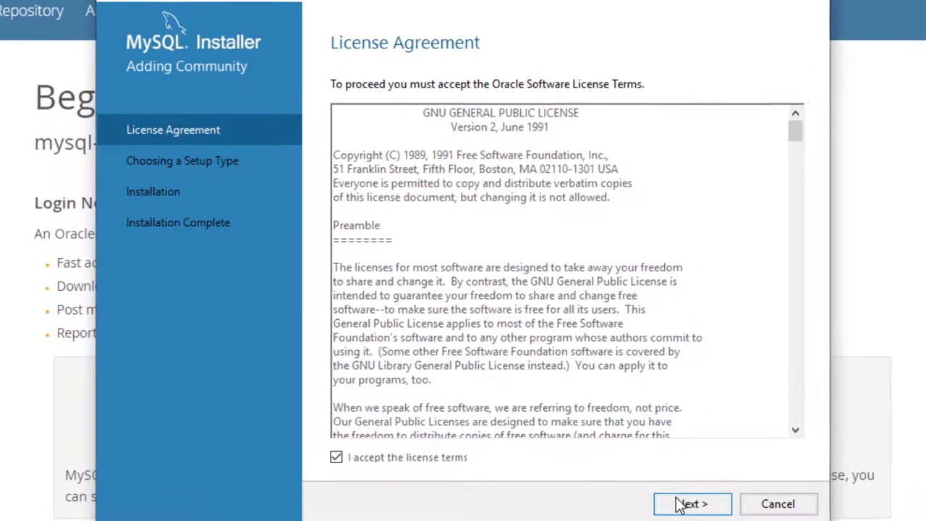
left_click(679, 505)
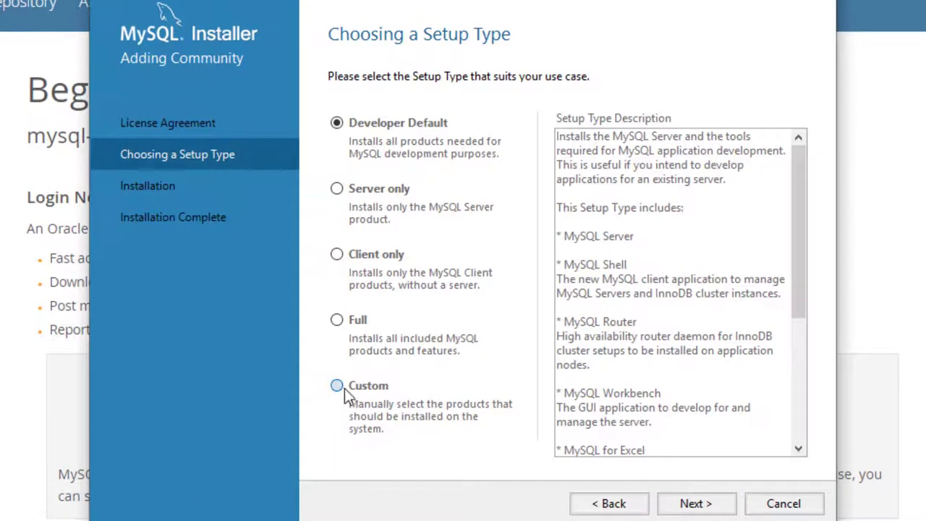
Step: Choose the Custom setup type and add MySQL Server 8.0.15 - X64 to the install list
left_click(344, 387)
left_click(689, 504)
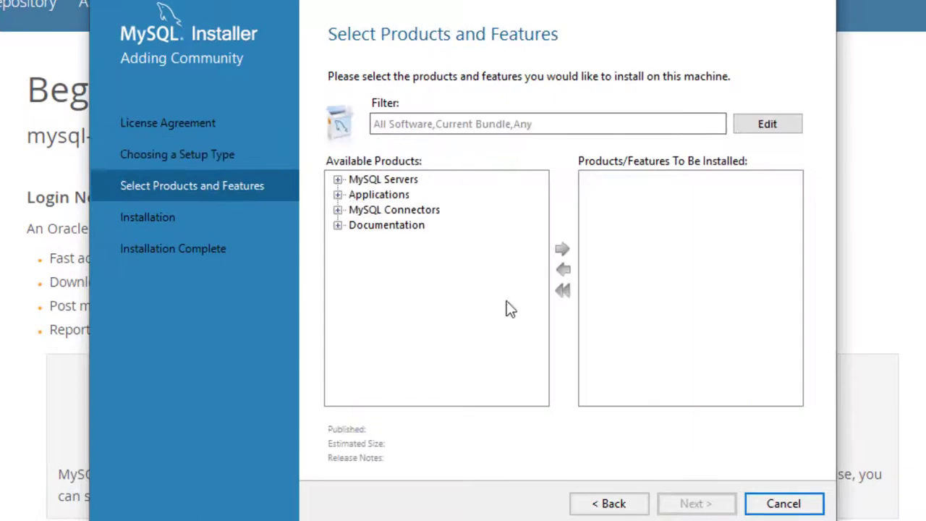
left_click(338, 179)
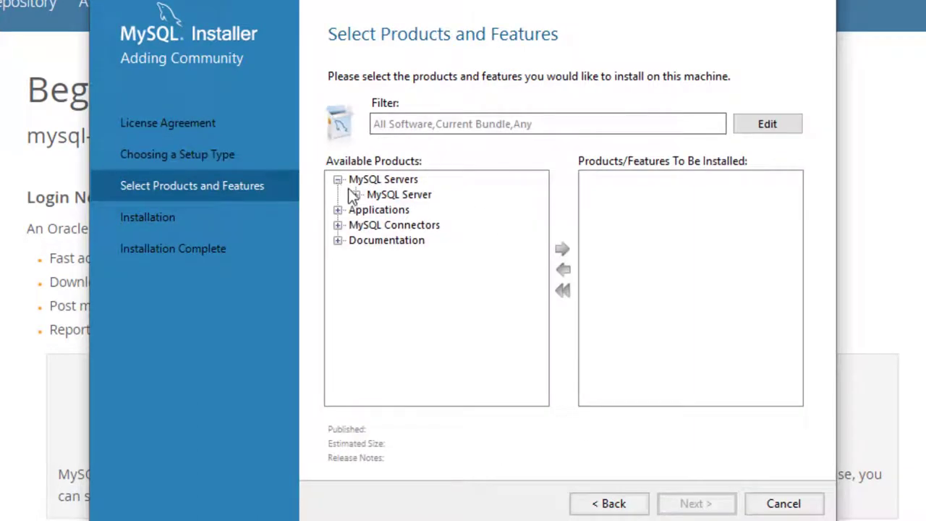
left_click(355, 195)
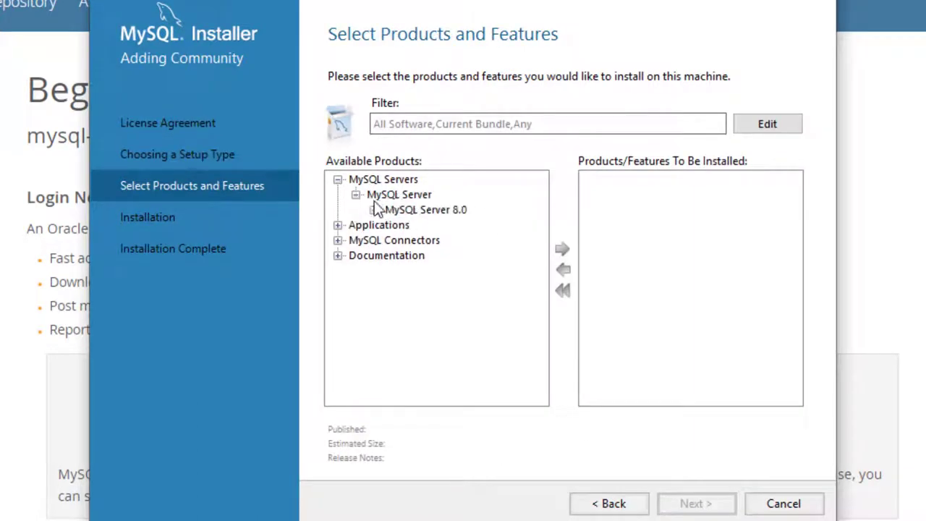
left_click(373, 210)
left_click(440, 224)
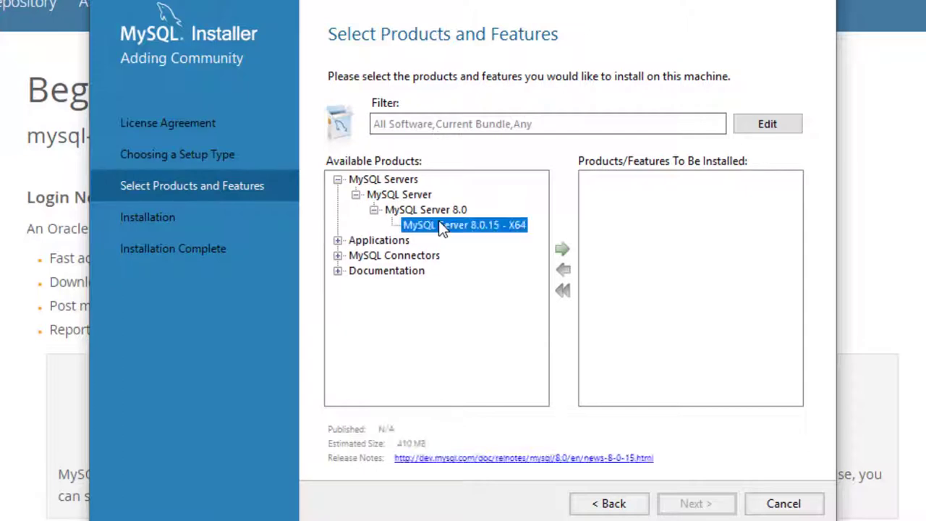
left_click(560, 248)
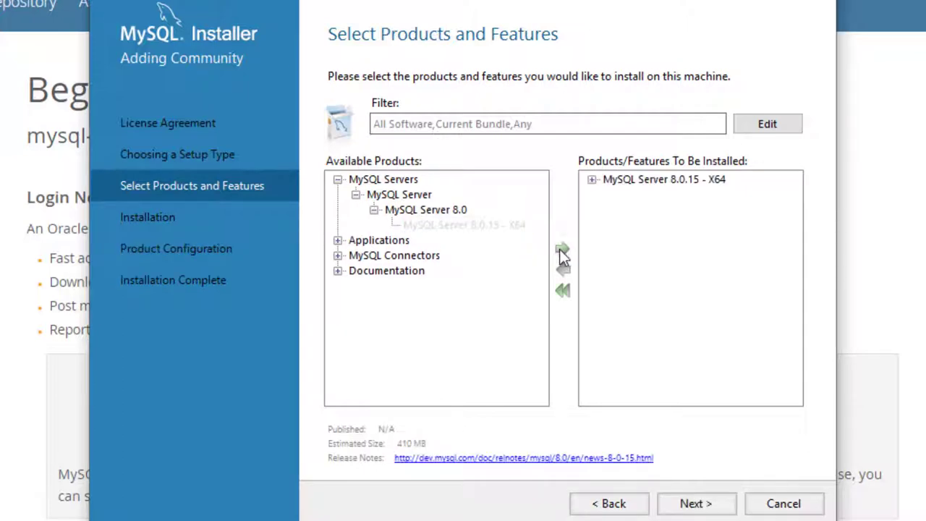
Step: Add MySQL Workbench 8.0.15 - X64 to the install list and continue to the summary
left_click(337, 240)
left_click(355, 255)
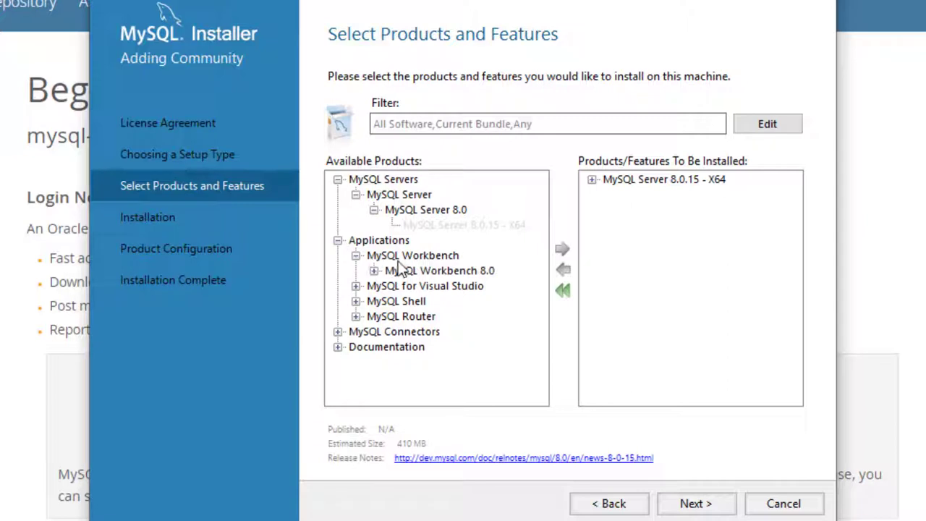
left_click(373, 270)
left_click(421, 285)
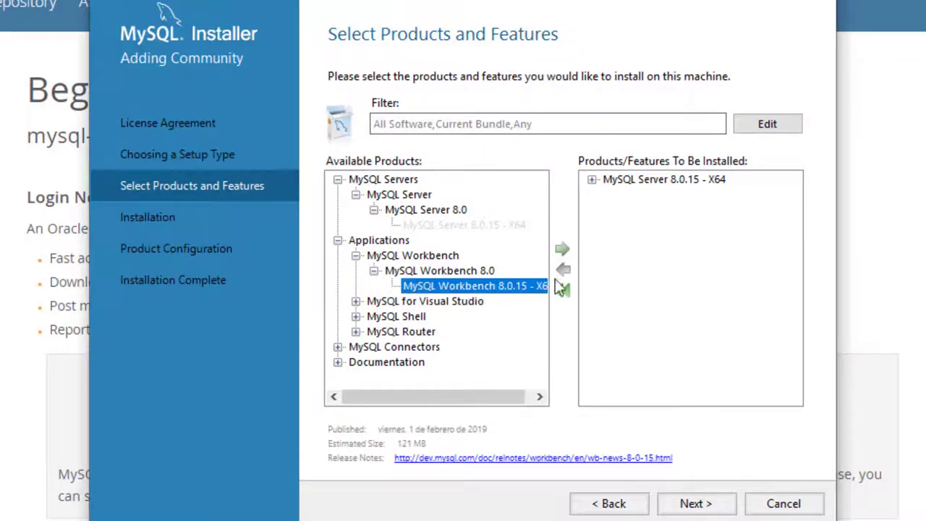
left_click(561, 250)
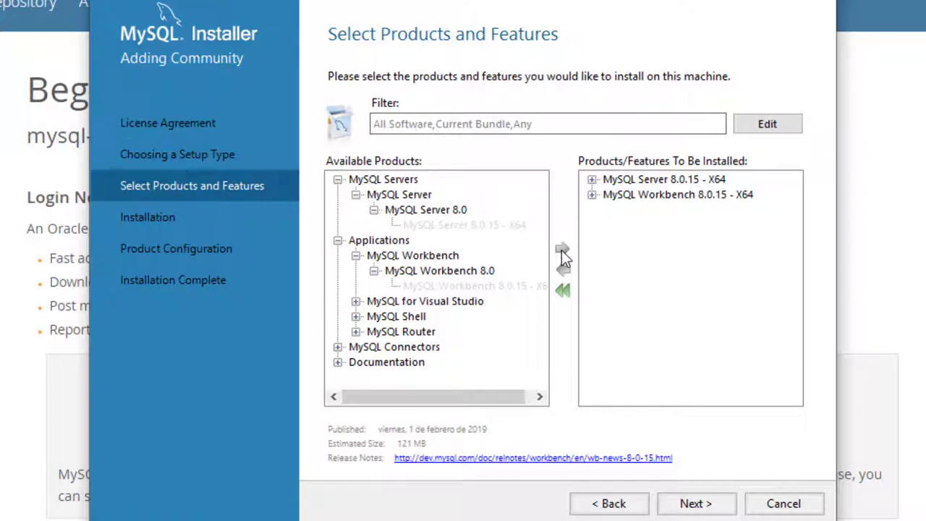
left_click(696, 503)
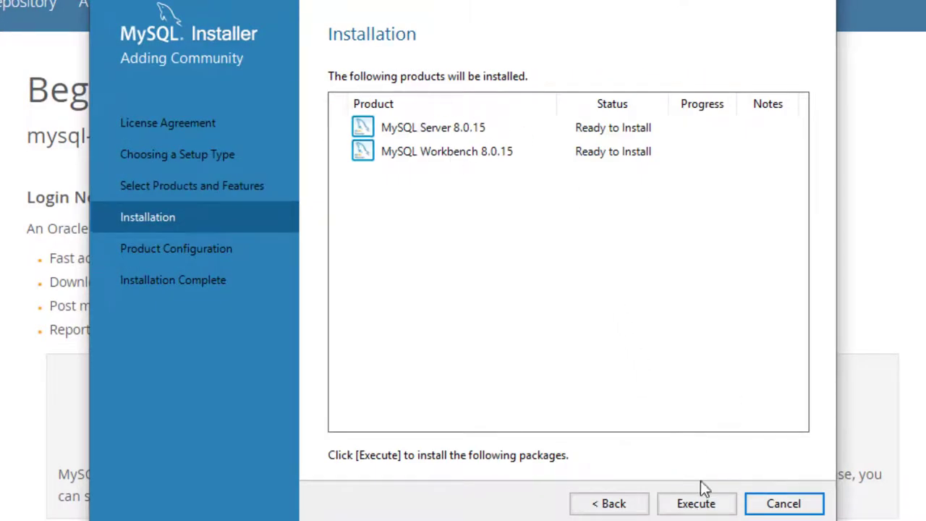
Step: Execute the installation of Server and Workbench 8.0.15, then continue to Product Configuration
left_click(718, 507)
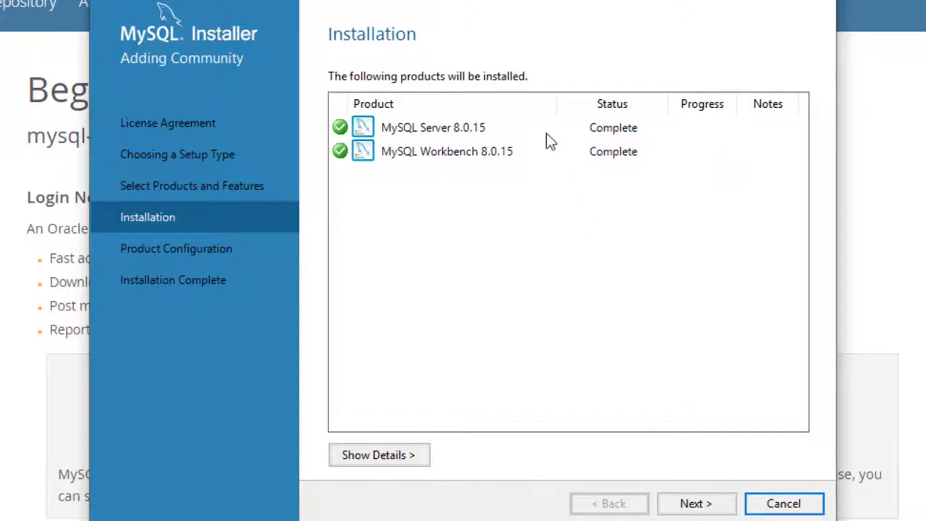
left_click(691, 504)
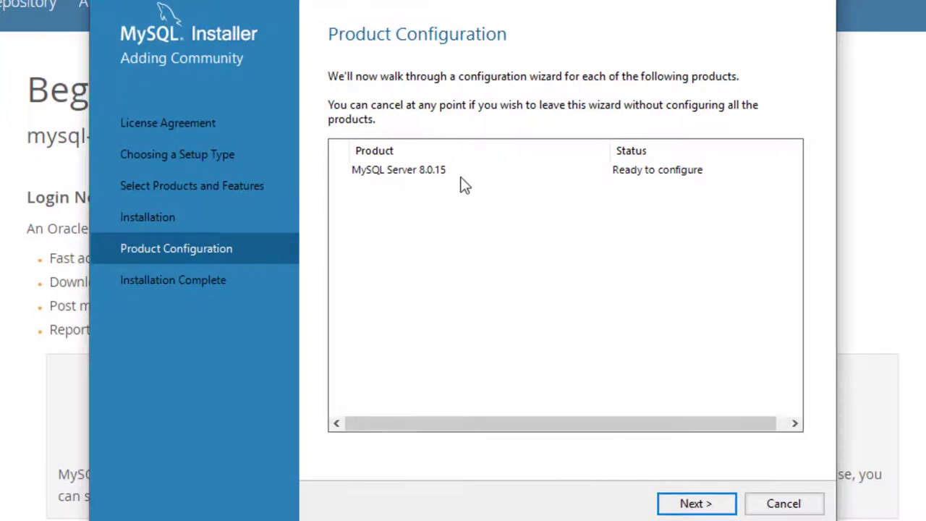
Step: Accept Standalone Server, Development Computer on port 3306 and strong password authentication defaults
left_click(725, 510)
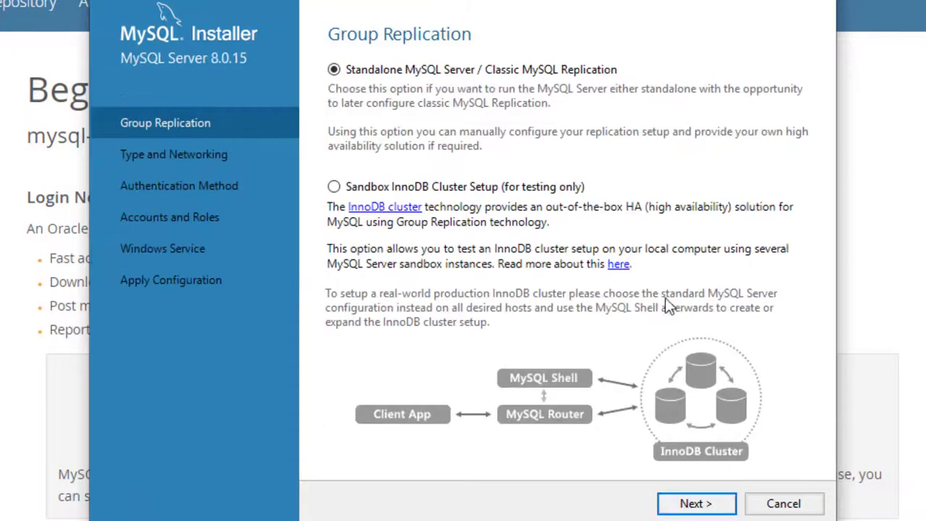
left_click(698, 504)
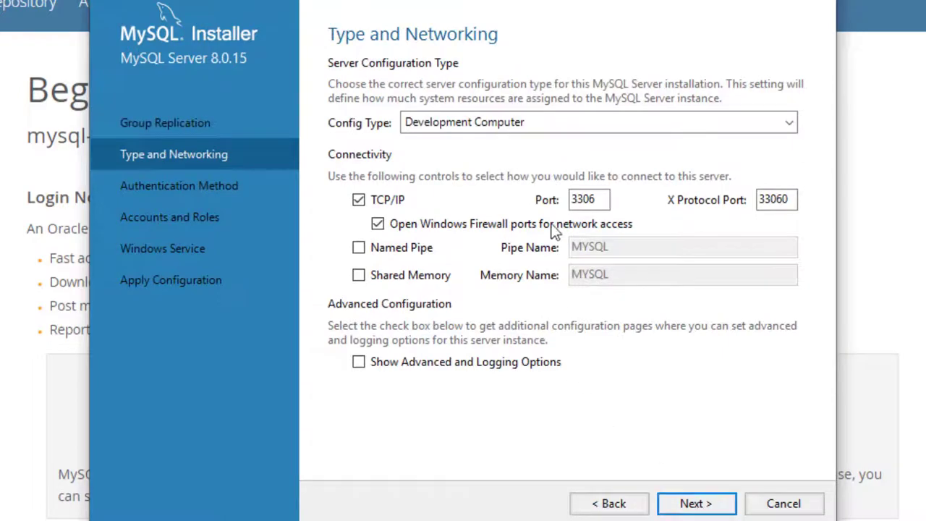
left_click(699, 505)
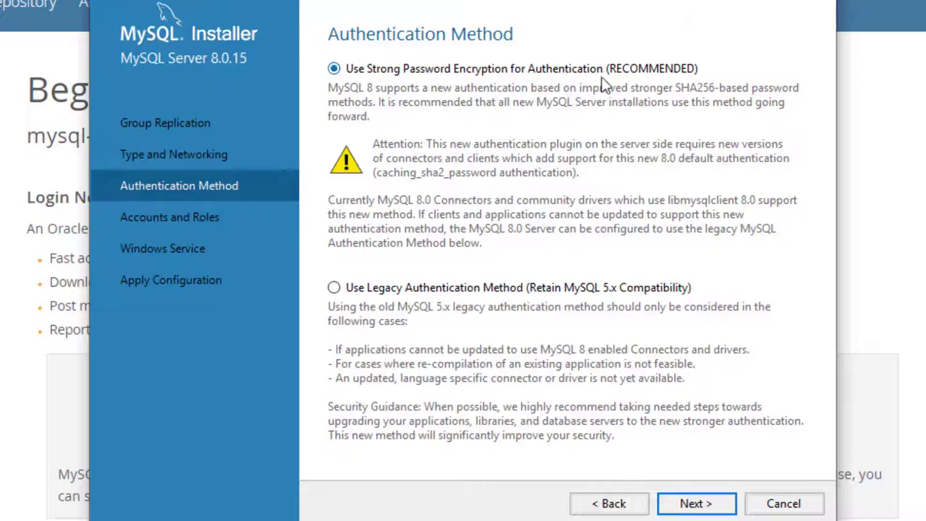
left_click(706, 504)
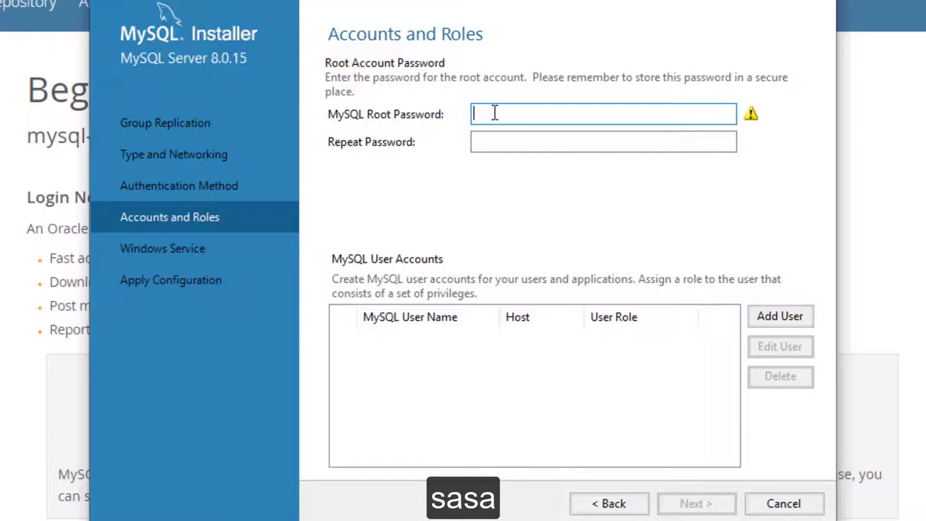
Step: Enter and confirm the root account password, then continue to Windows Service settings
left_click(503, 150)
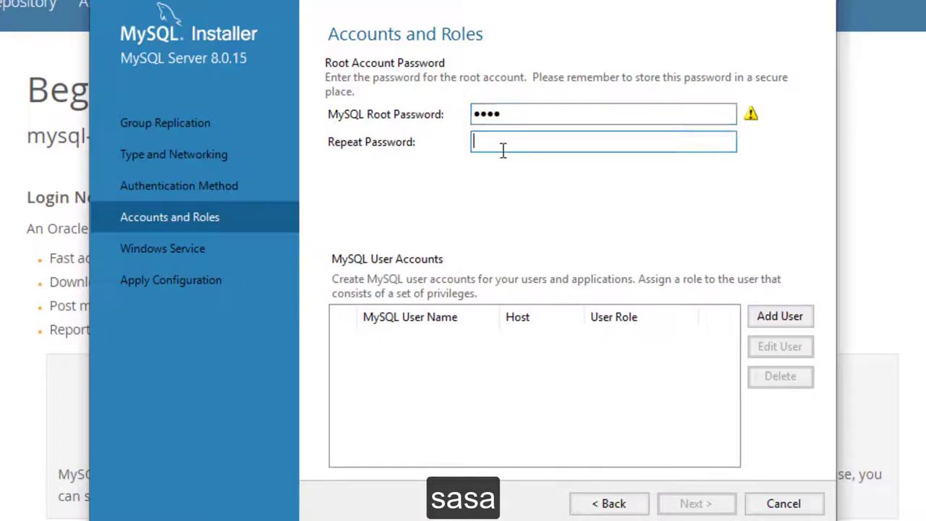
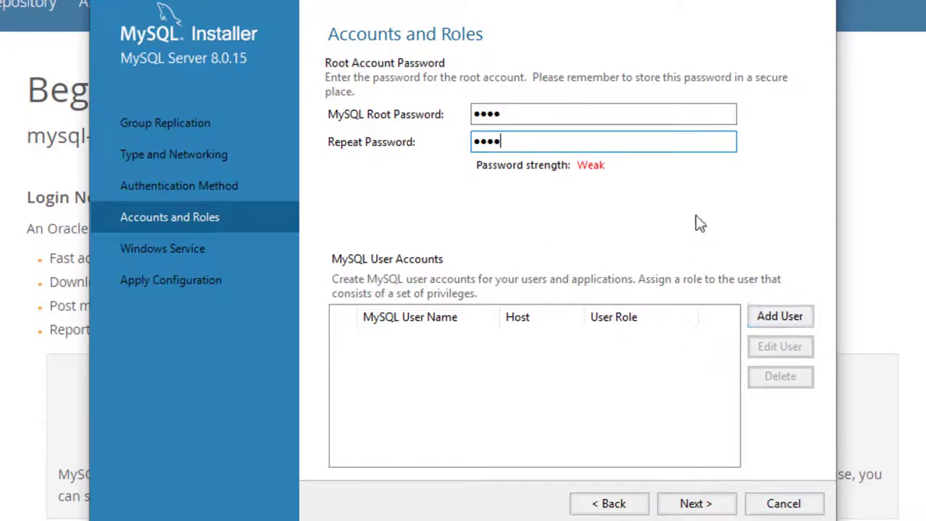
left_click(695, 503)
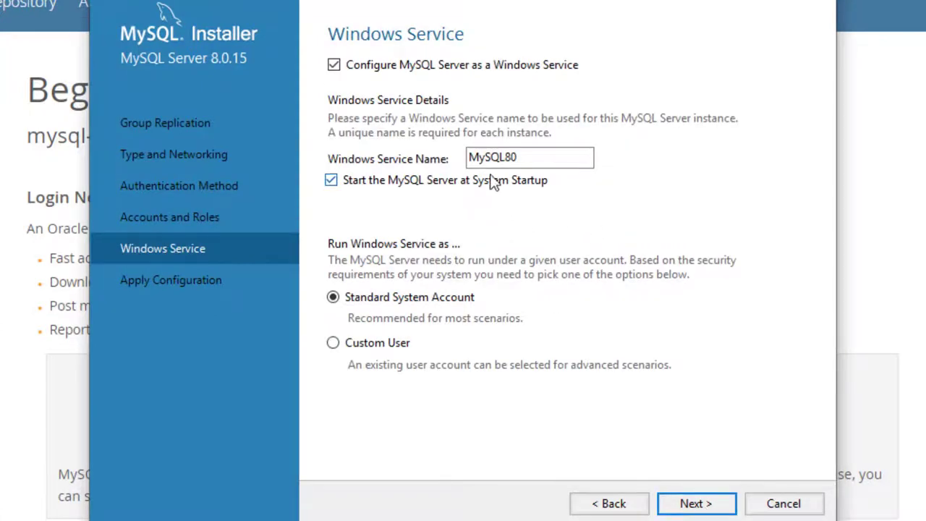
Step: Apply the server configuration, finish the installer and launch MySQL Workbench
left_click(711, 506)
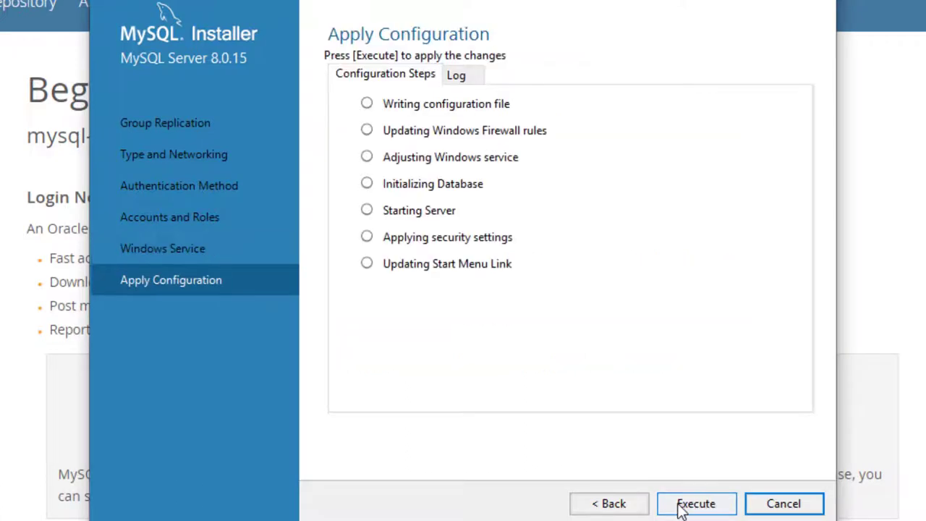
left_click(707, 508)
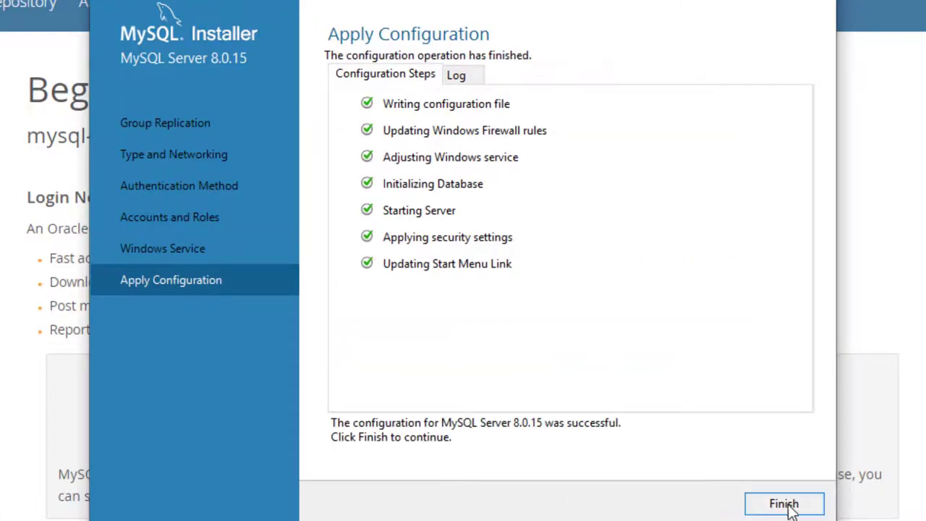
left_click(792, 510)
left_click(711, 507)
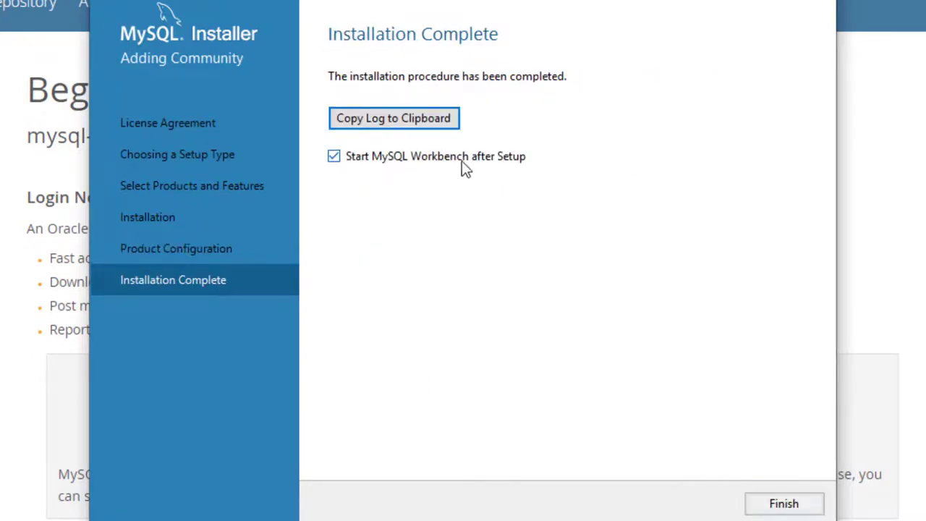
left_click(787, 504)
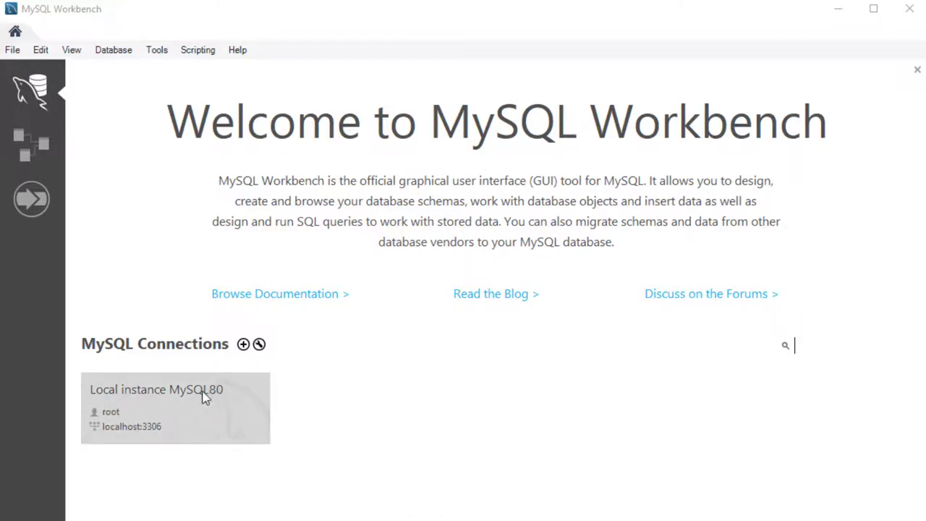
Step: Connect to Local instance MySQL80 at localhost:3306 as root with the root password
left_click(169, 420)
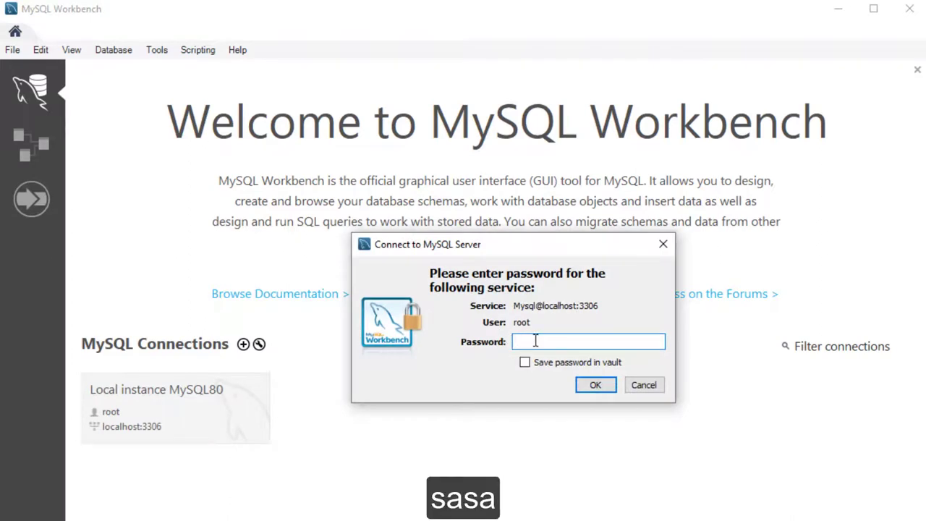
left_click(594, 387)
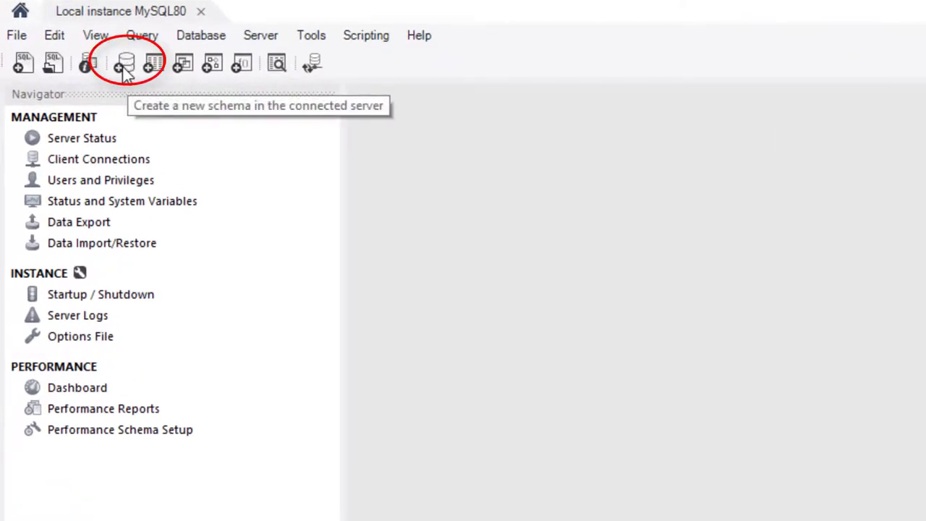
Step: Create the schema db_springboot, run its CREATE SCHEMA script, and view the Schemas list
left_click(125, 66)
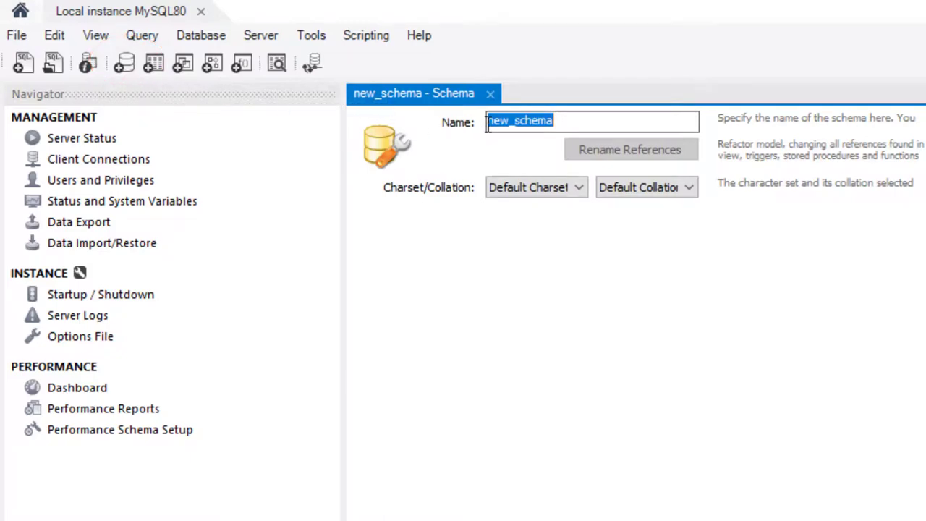
type("db_springboot")
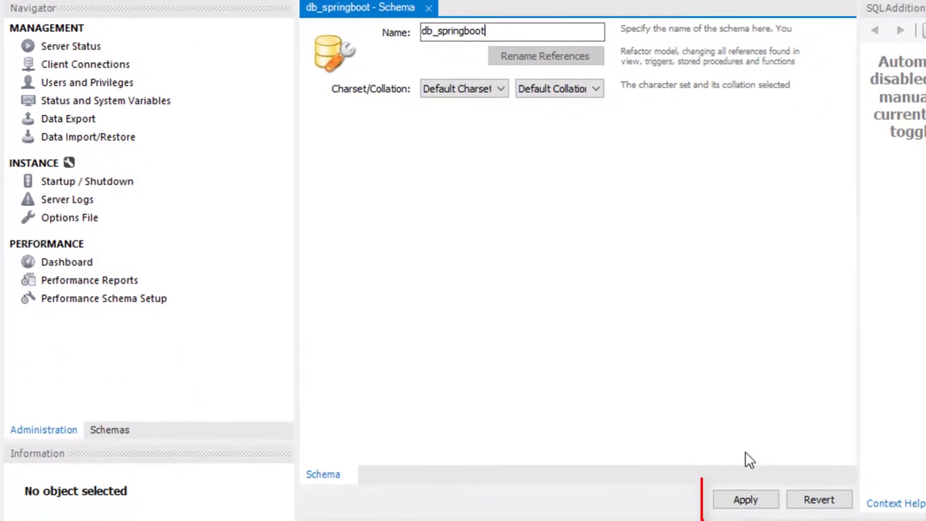
left_click(746, 499)
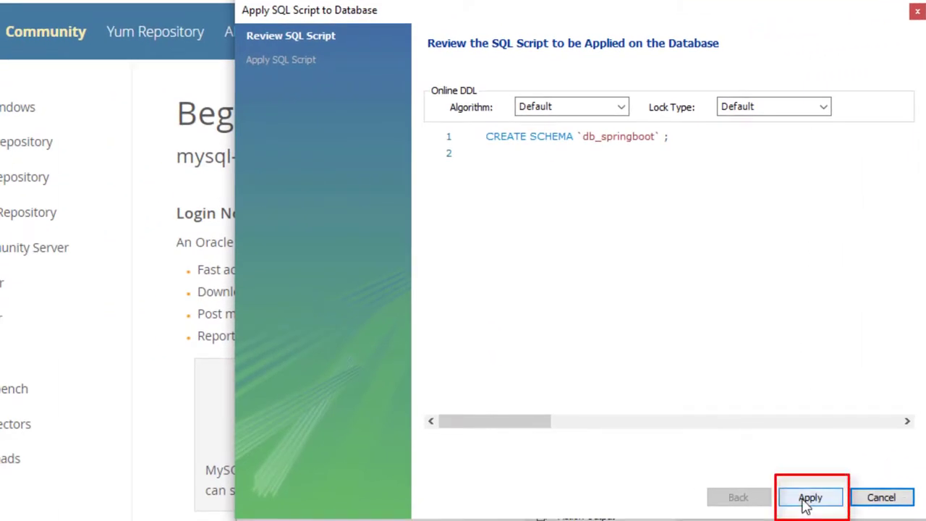
left_click(809, 499)
left_click(809, 499)
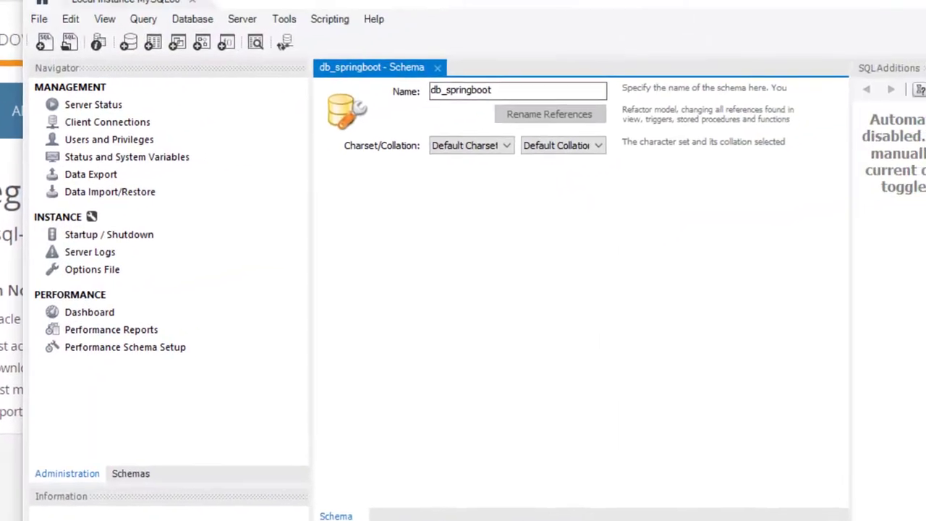
left_click(132, 476)
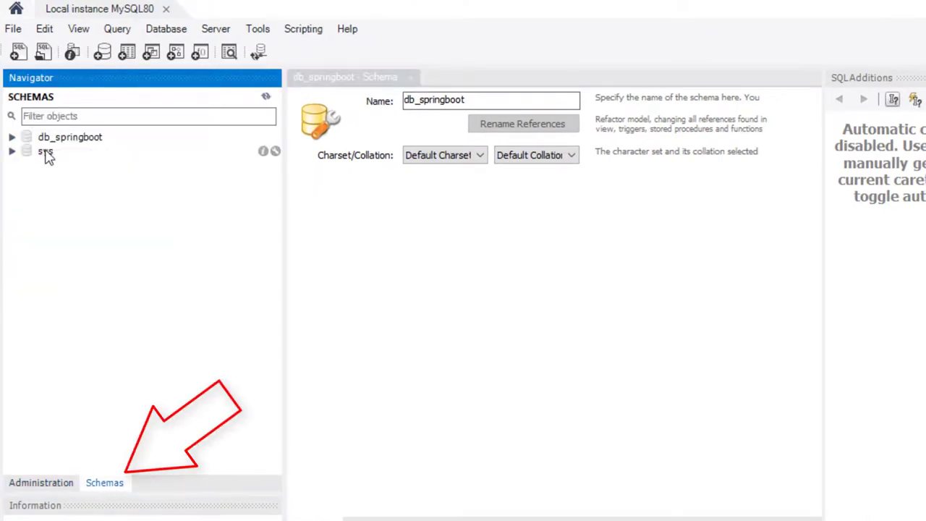
Step: Expand and collapse db_springboot in the Schemas tree, then return to the Administration tab
left_click(12, 136)
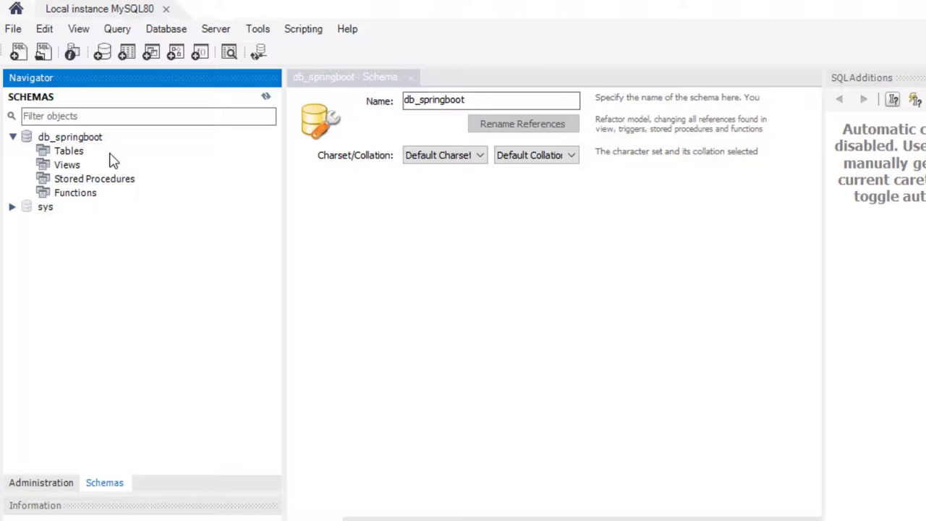
left_click(12, 136)
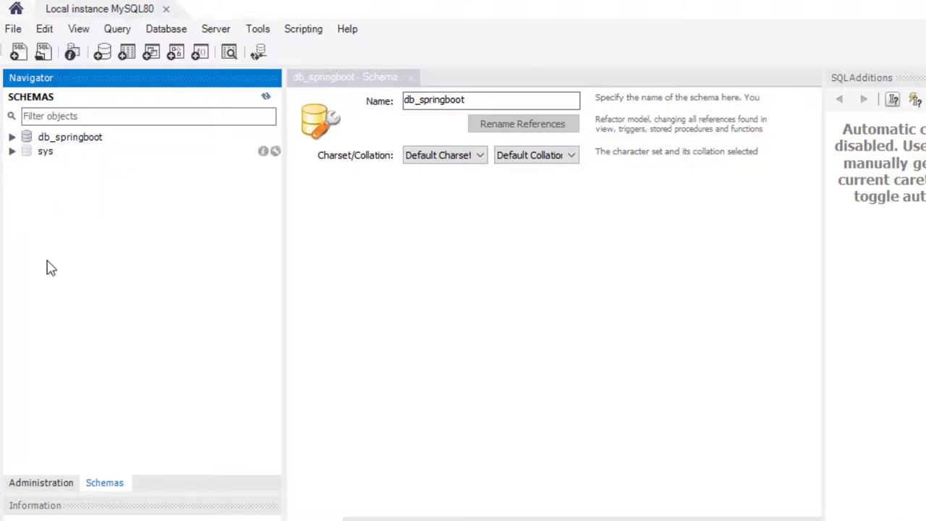
left_click(41, 484)
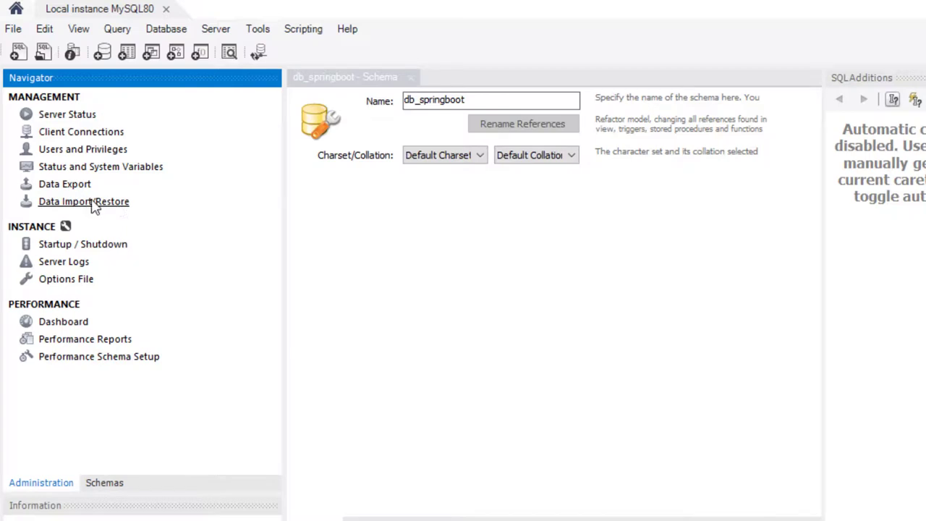
left_click(91, 246)
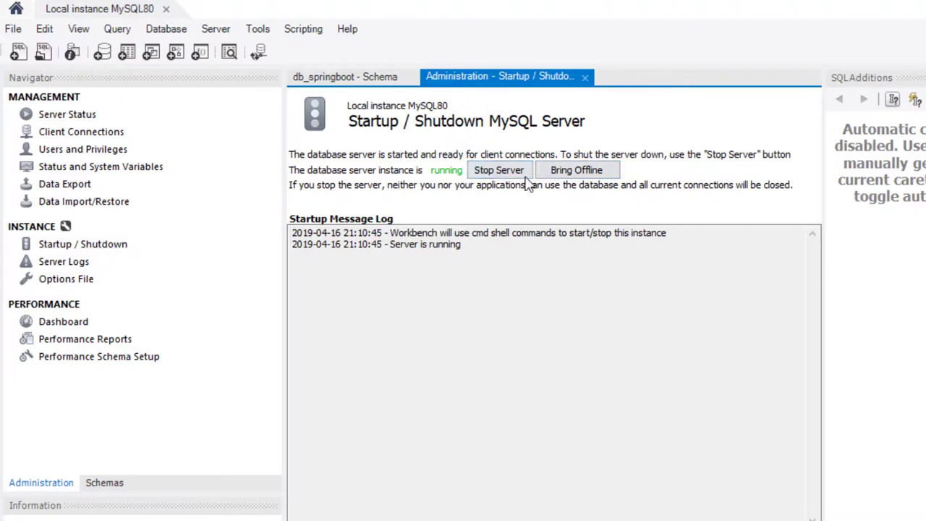
left_click(75, 326)
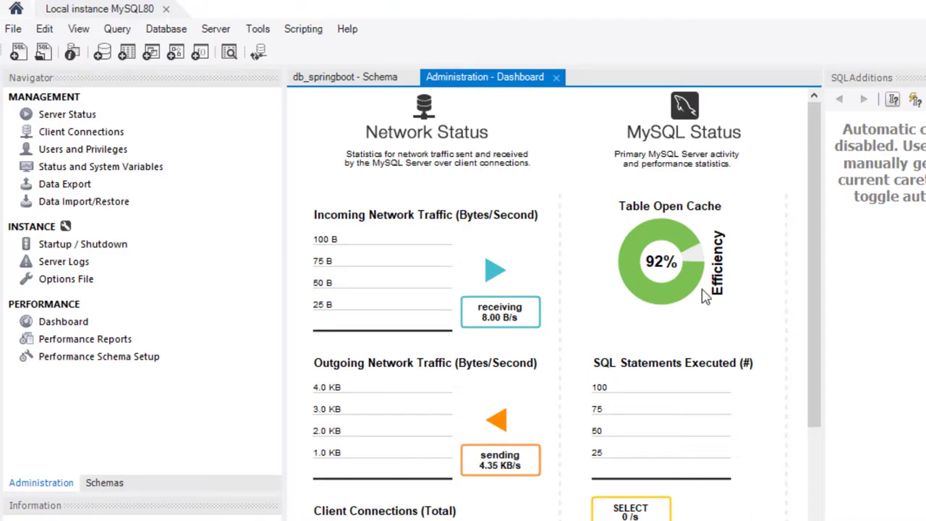
left_click(51, 264)
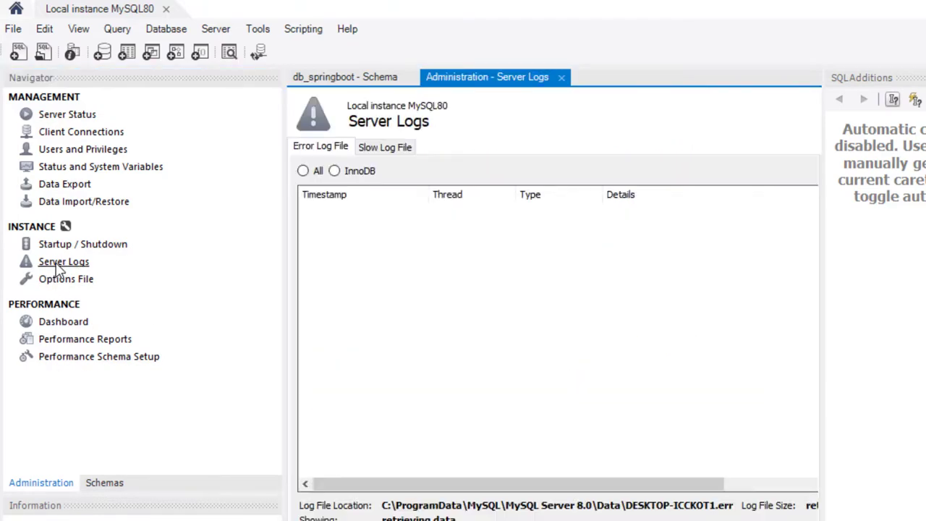
left_click(43, 115)
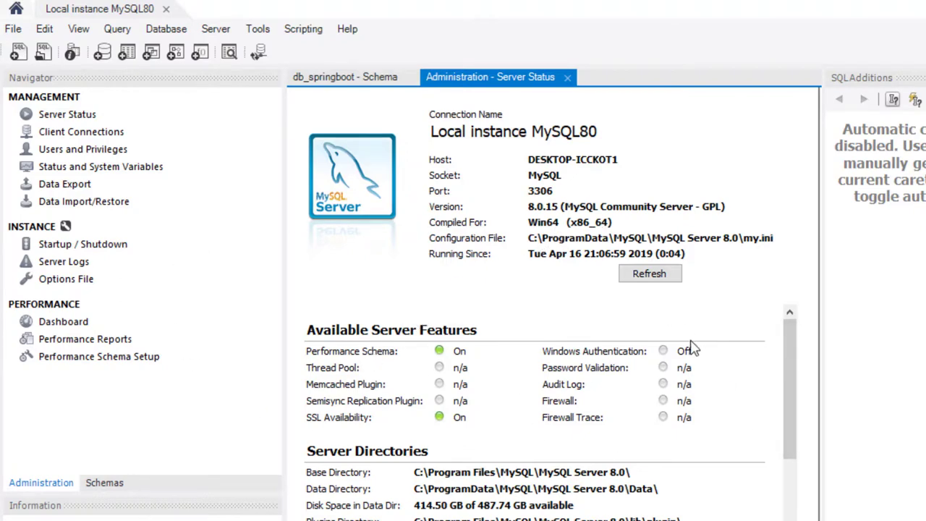
left_click(63, 154)
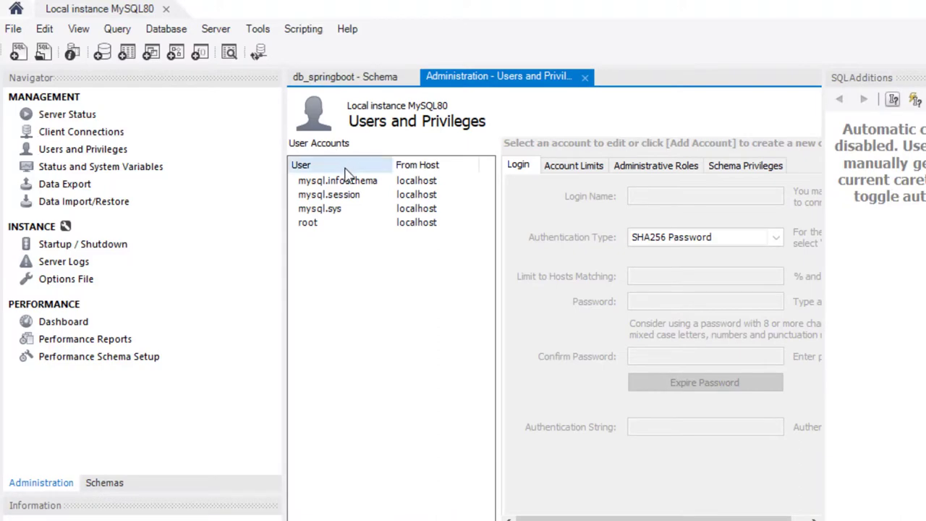
left_click(313, 224)
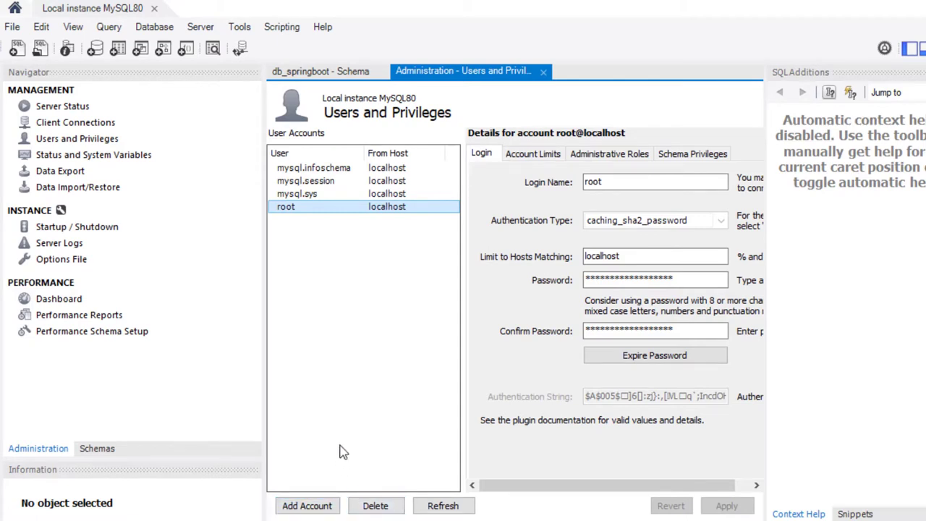
left_click(544, 72)
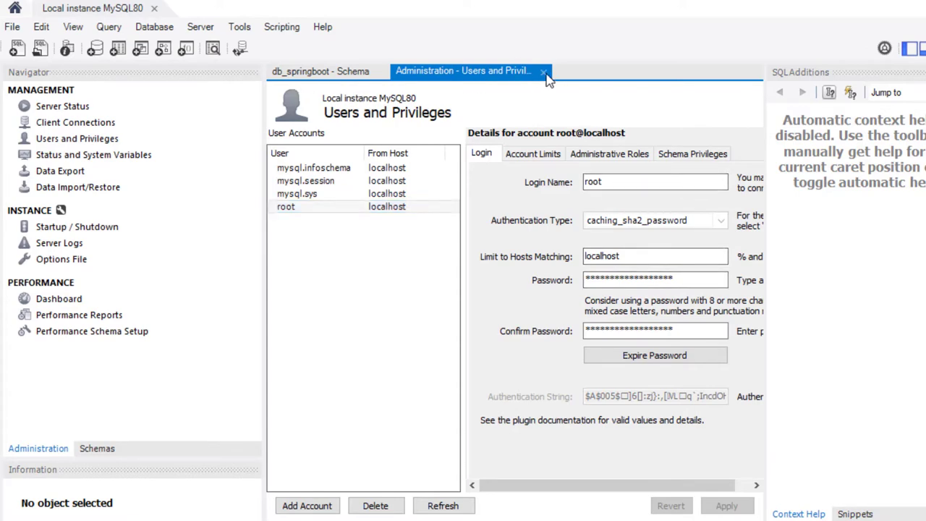
left_click(544, 72)
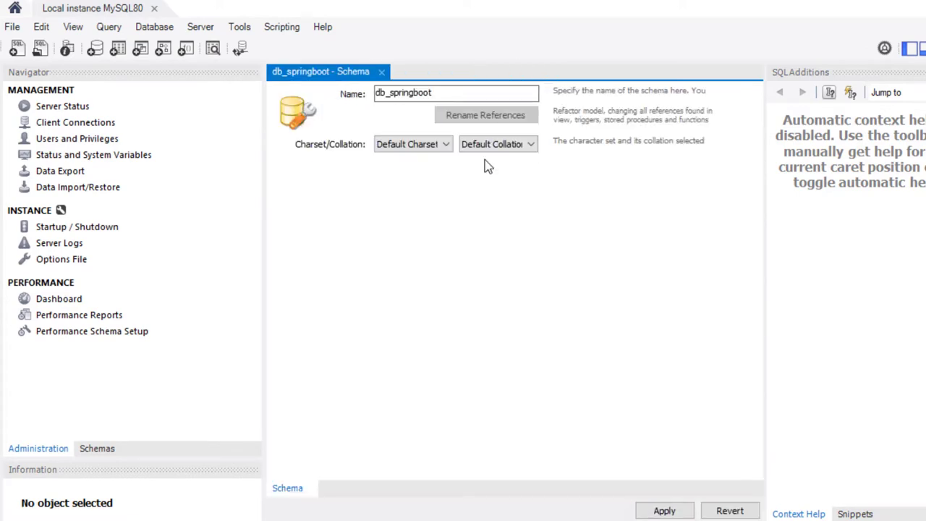